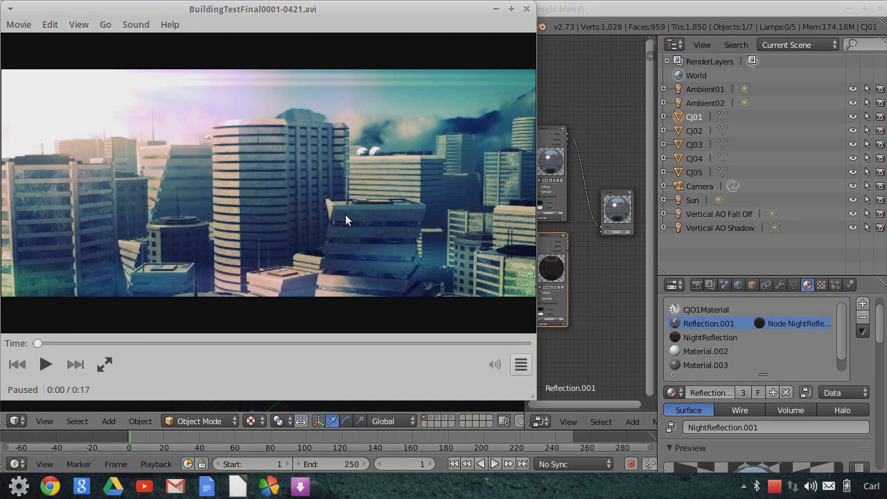
# Play the city render in Totem and scrub forward, leaving it paused on the daytime skyline at 0:06.
pyautogui.click(43, 365)
pyautogui.moveTo(38, 343); pyautogui.dragTo(213, 340)
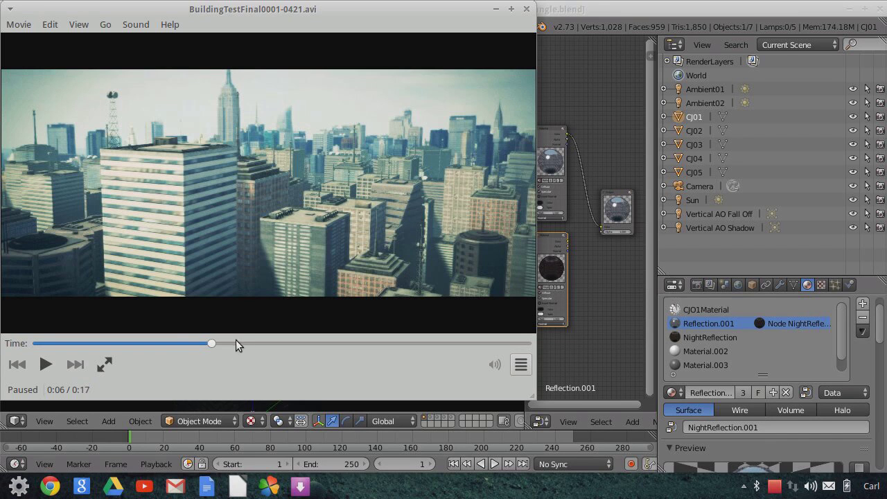
# Scrub the render forward from 0:06 to about 0:13, showing the night skyline with lit windows.
pyautogui.moveTo(211, 343); pyautogui.dragTo(414, 347)
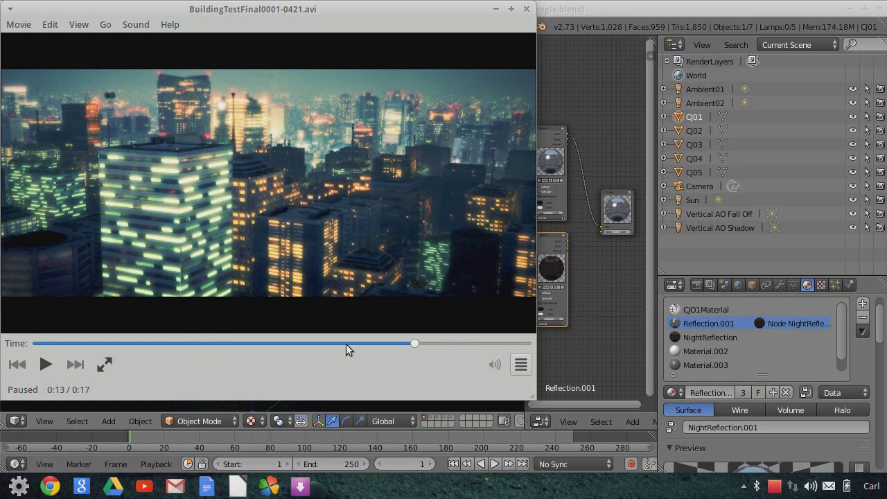
pyautogui.moveTo(416, 342)
pyautogui.mouseDown()
pyautogui.moveTo(484, 343)
pyautogui.moveTo(416, 343)
pyautogui.mouseUp()
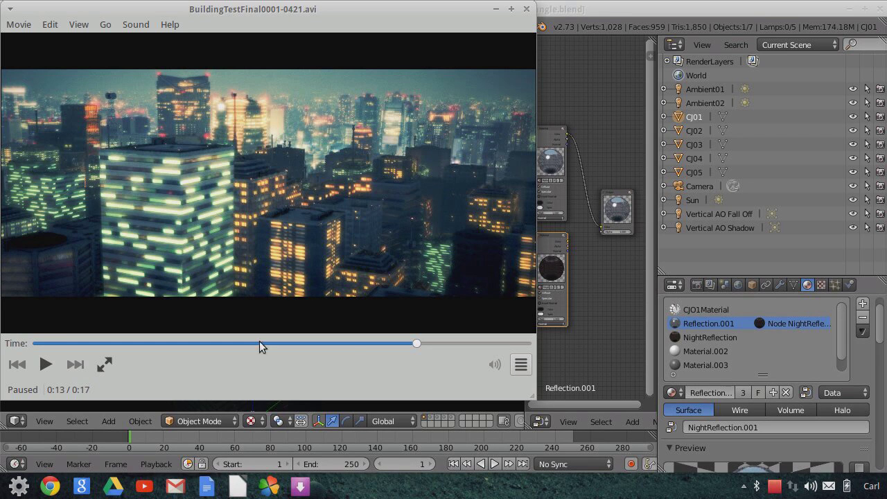
# Scrub the render back from 0:13 to about 0:05 to show the daytime skyline again.
pyautogui.moveTo(416, 346); pyautogui.dragTo(284, 352)
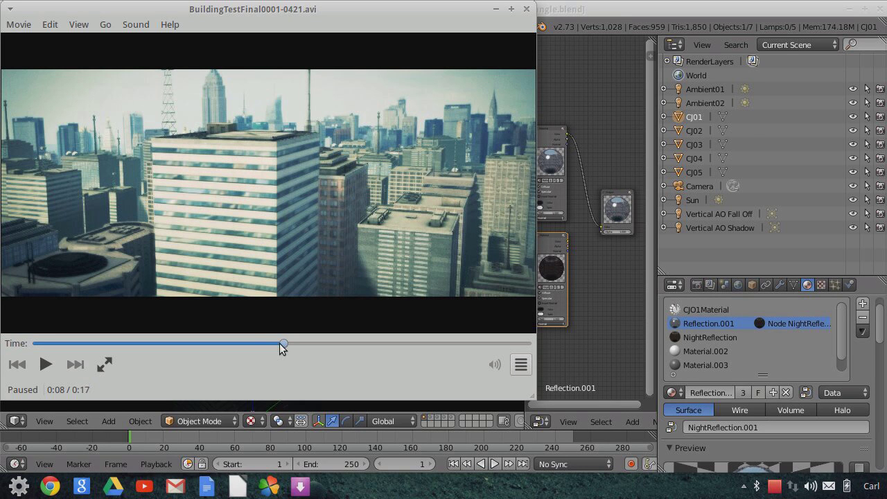
pyautogui.moveTo(279, 343); pyautogui.dragTo(197, 344)
# Replay the render from the start through to 0:17, then close Totem.
pyautogui.click(45, 345)
pyautogui.click(46, 364)
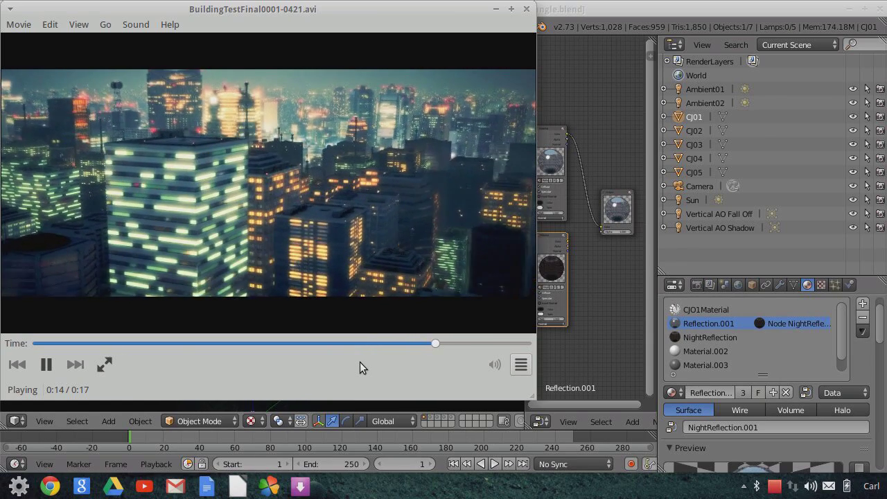
pyautogui.click(47, 367)
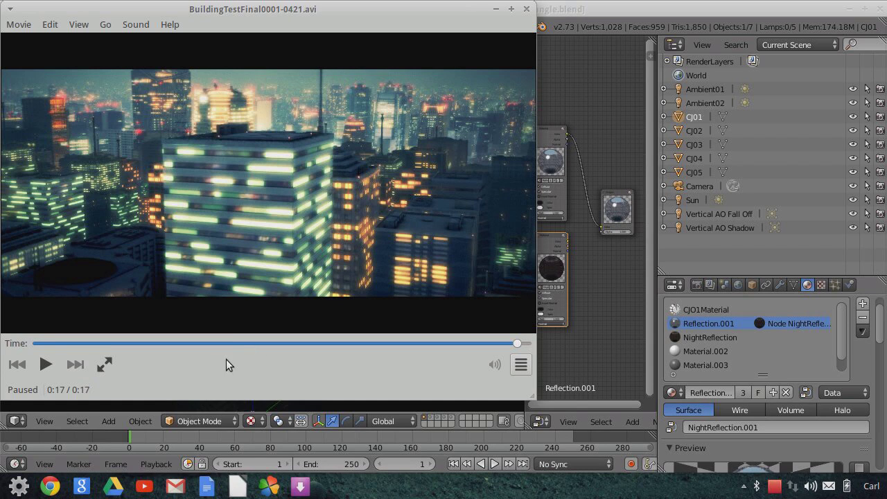
pyautogui.click(552, 9)
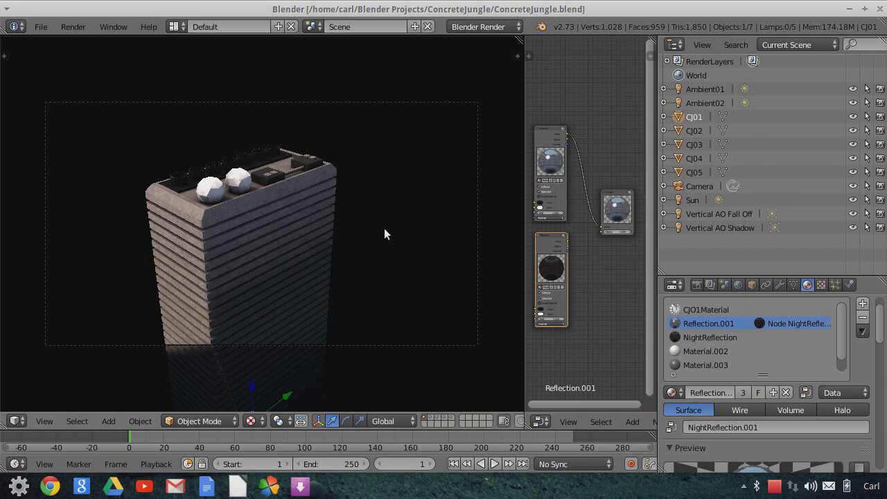
pyautogui.moveTo(293, 269); pyautogui.dragTo(281, 229, button='middle')
pyautogui.scroll(5, 280, 234)
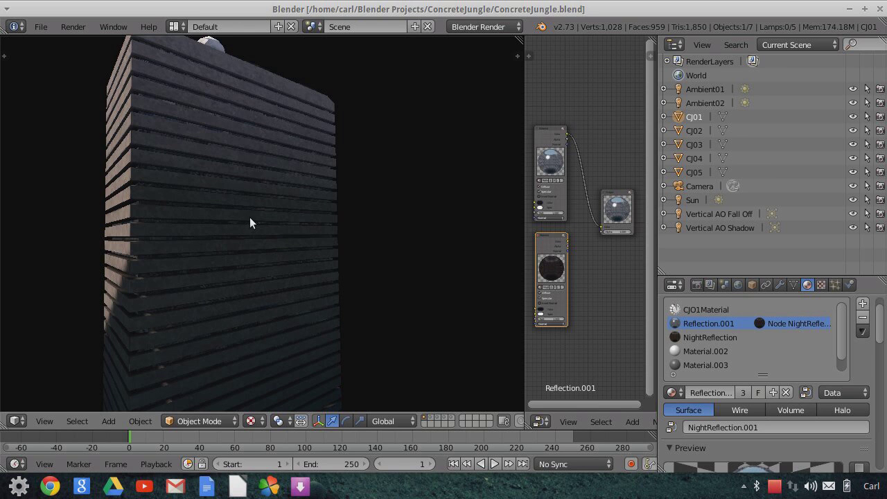
pyautogui.moveTo(255, 239); pyautogui.dragTo(271, 253, button='middle')
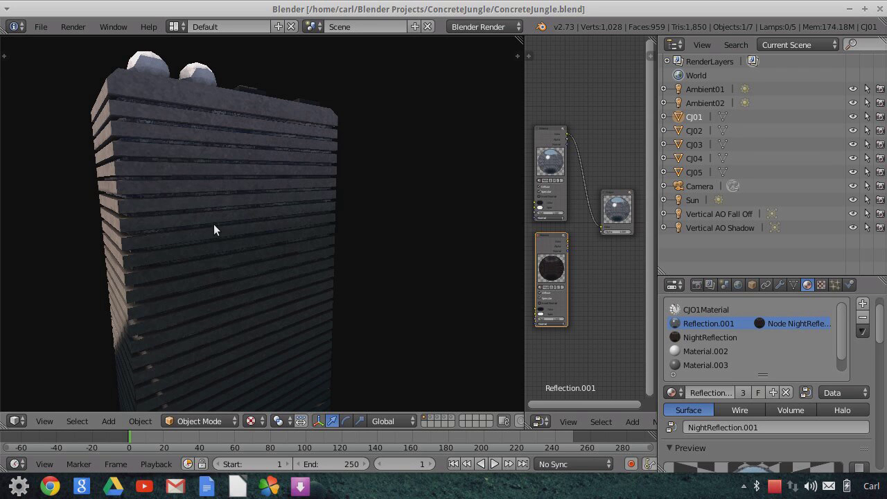
pyautogui.scroll(5, 214, 225)
pyautogui.scroll(6, 223, 220)
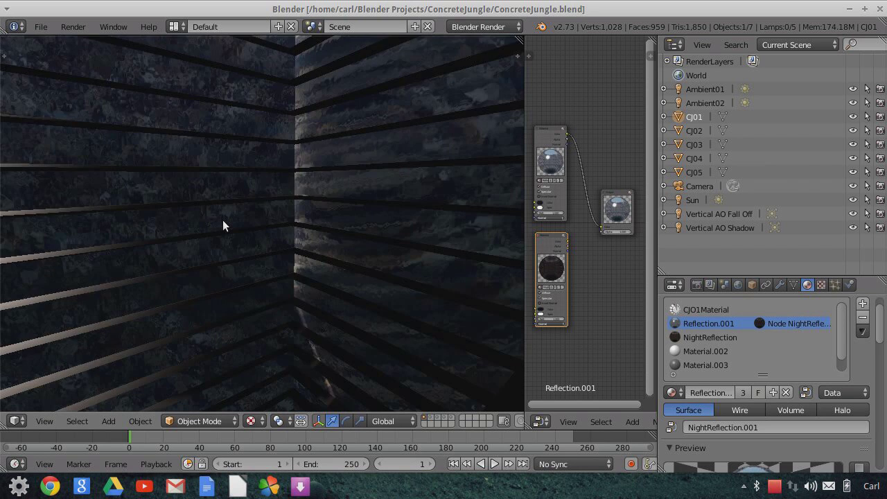
pyautogui.scroll(-10, 199, 213)
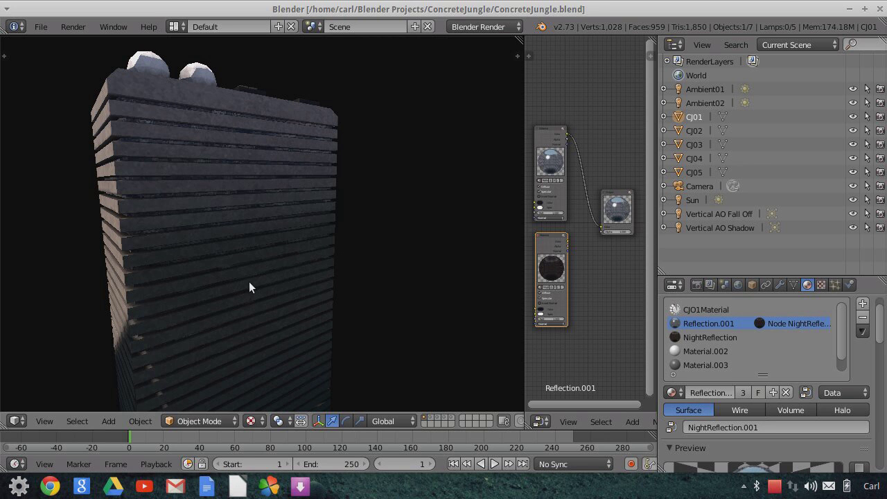
pyautogui.moveTo(233, 258); pyautogui.dragTo(252, 267, button='middle')
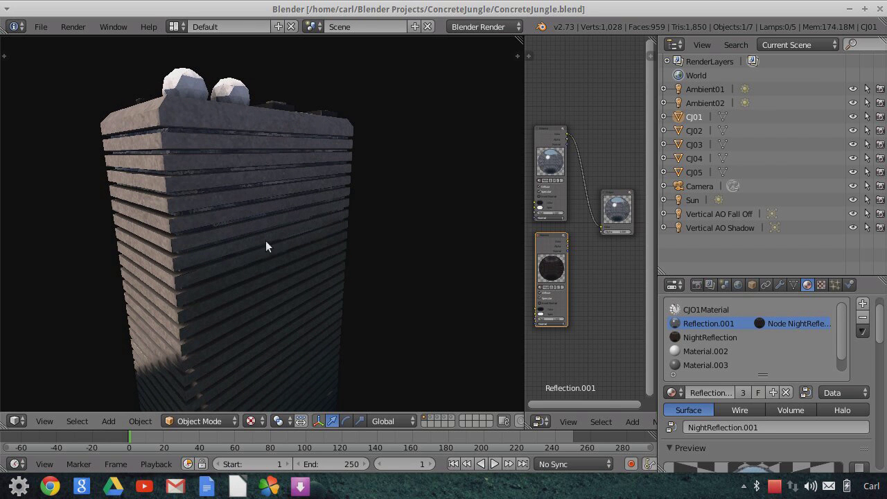
pyautogui.scroll(3, 239, 236)
pyautogui.scroll(-3, 284, 203)
pyautogui.moveTo(293, 203); pyautogui.dragTo(291, 224, button='middle')
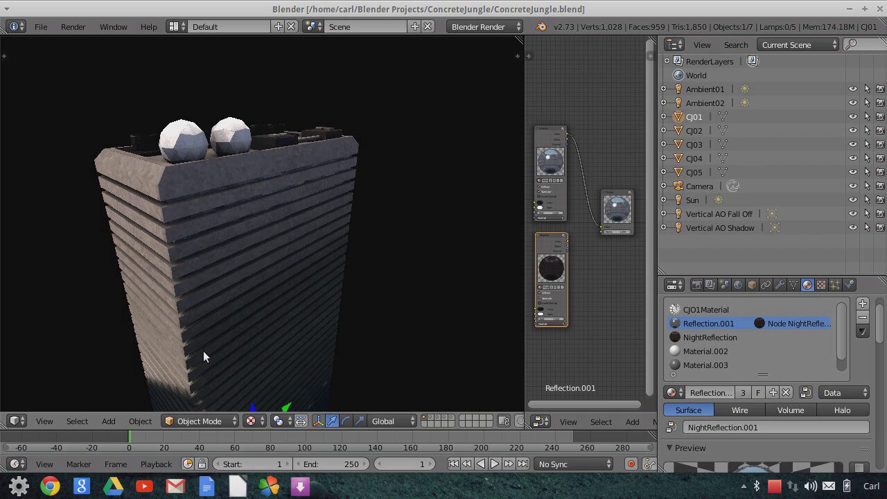
pyautogui.moveTo(218, 350); pyautogui.dragTo(217, 331, button='middle')
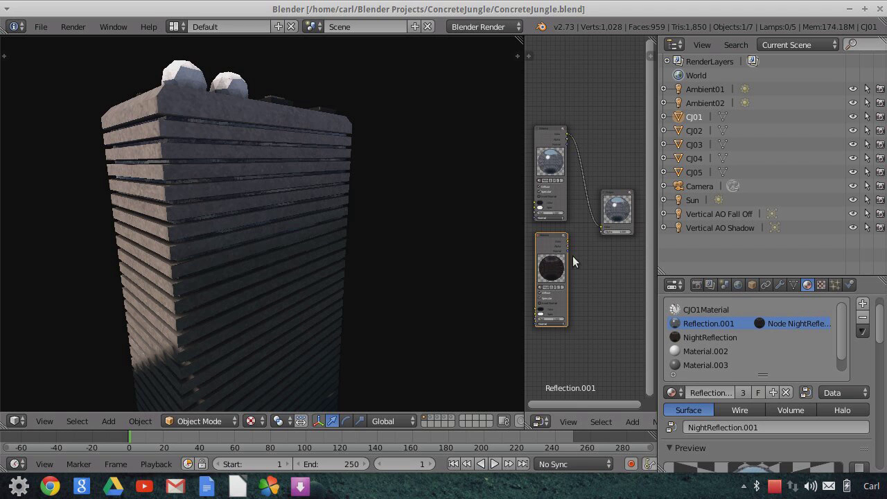
# Preview CJ01 with NightReflection.001 wired to the output, then reconnect Reflection.001.
pyautogui.moveTo(568, 241); pyautogui.dragTo(600, 228)
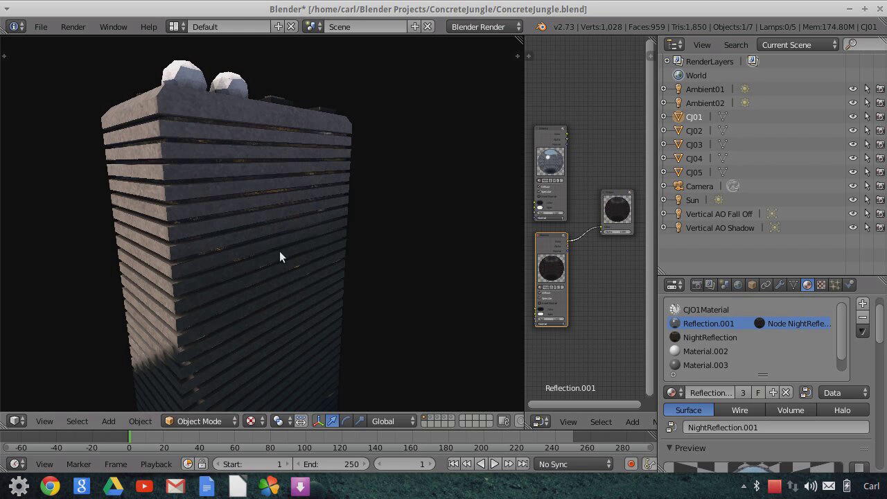
pyautogui.moveTo(279, 261); pyautogui.dragTo(204, 185, button='middle')
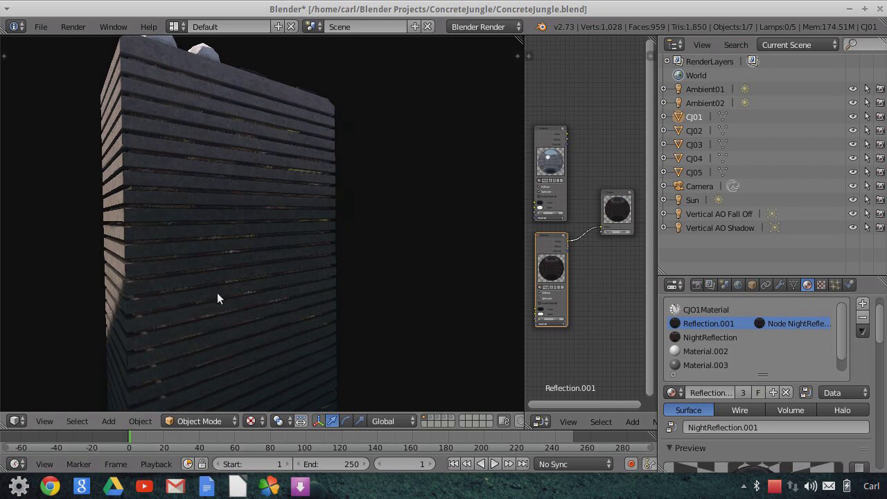
pyautogui.moveTo(196, 263); pyautogui.dragTo(211, 306, button='middle')
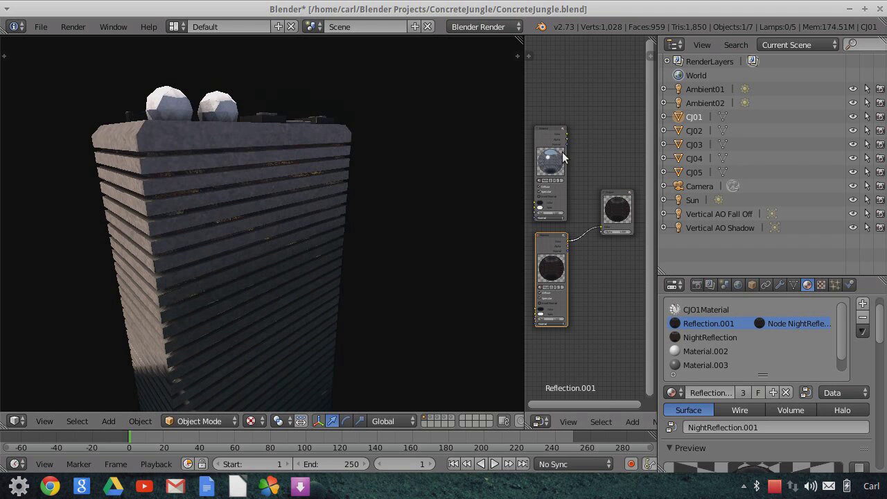
pyautogui.moveTo(566, 133); pyautogui.dragTo(598, 226)
pyautogui.moveTo(310, 243); pyautogui.dragTo(311, 243)
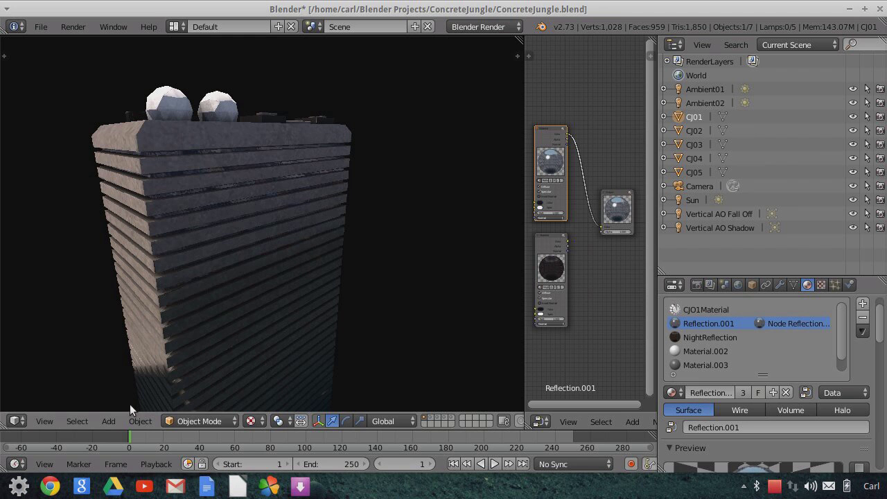
# Switch the viewport to camera view and toggle off Only Render and World Background.
pyautogui.scroll(-2, 234, 287)
pyautogui.click(44, 421)
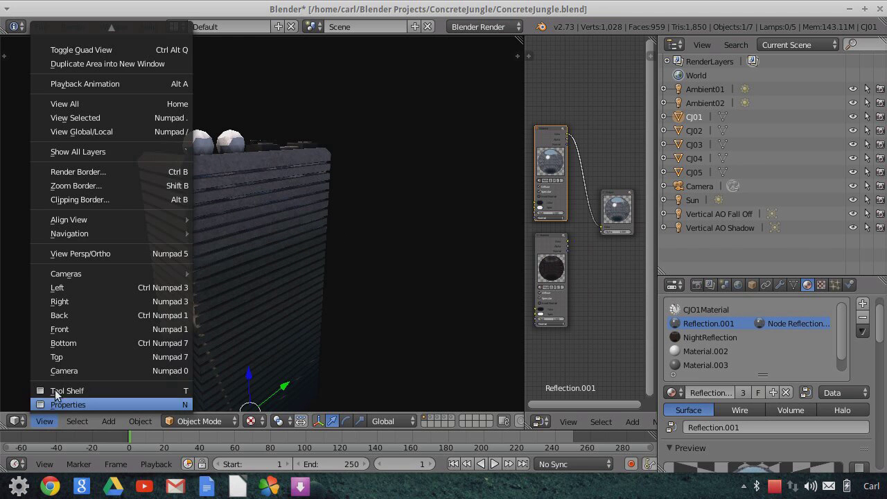
pyautogui.click(60, 369)
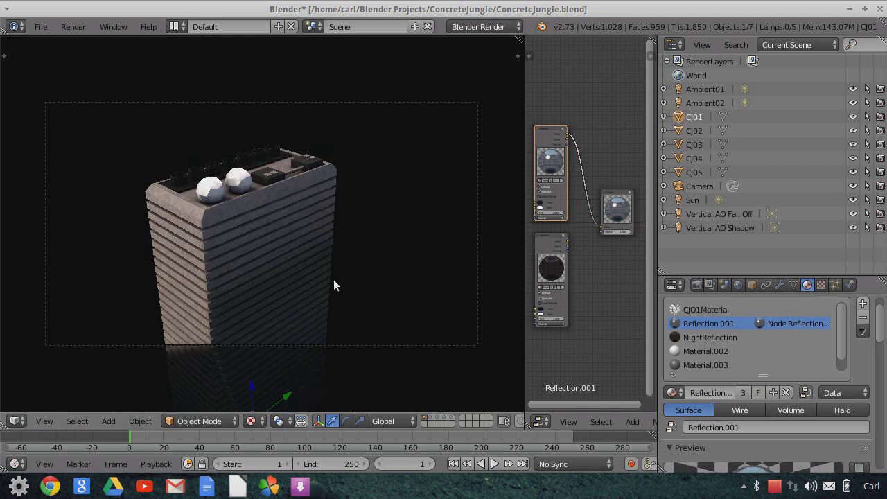
pyautogui.click(518, 56)
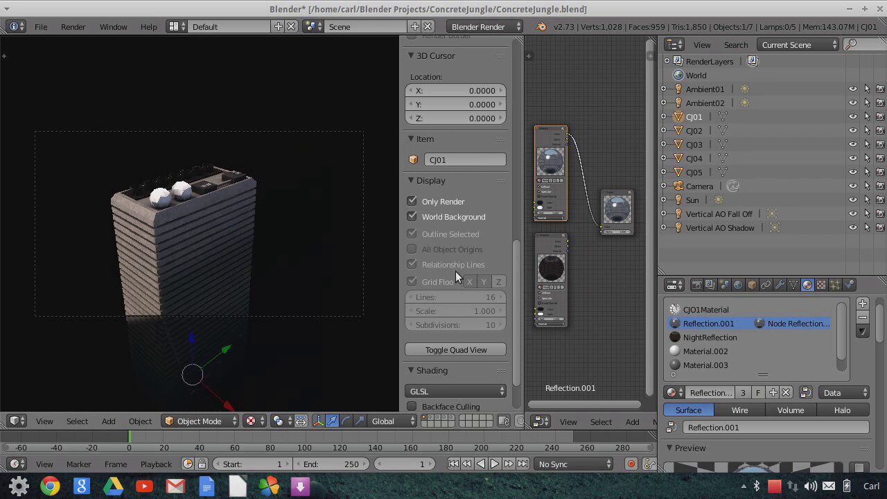
pyautogui.click(412, 201)
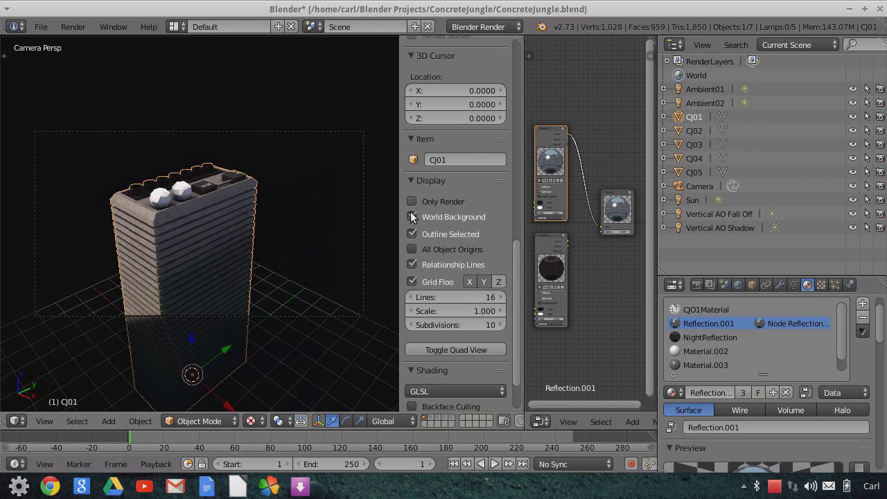
pyautogui.click(411, 217)
# Orbit and zoom around the CJ01 building outside the camera view.
pyautogui.scroll(-4, 352, 247)
pyautogui.moveTo(346, 258); pyautogui.dragTo(331, 207, button='middle')
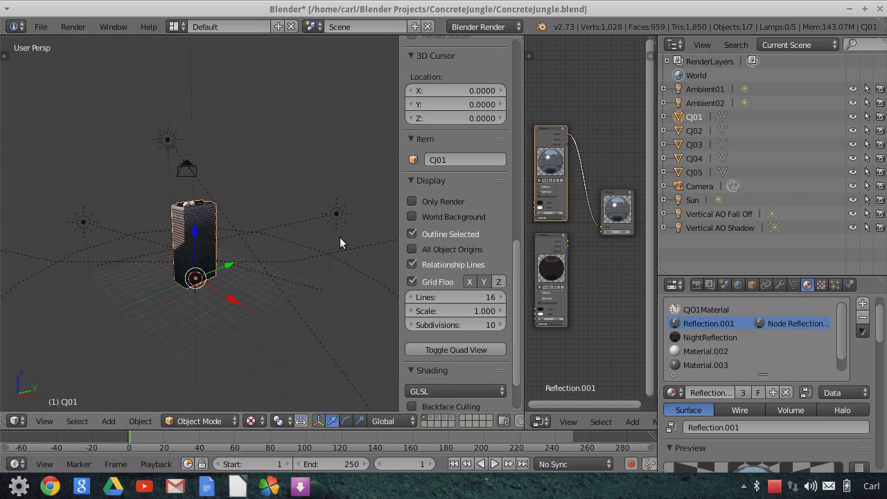
pyautogui.scroll(-3, 339, 237)
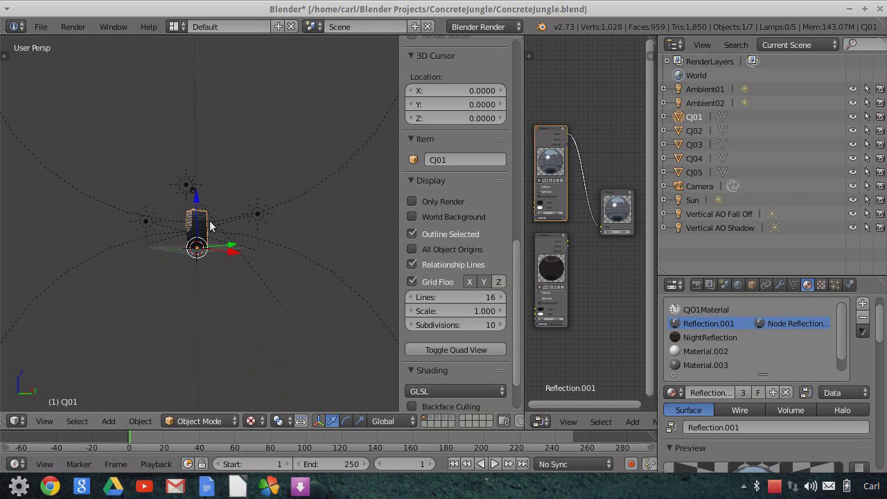
pyautogui.scroll(5, 211, 241)
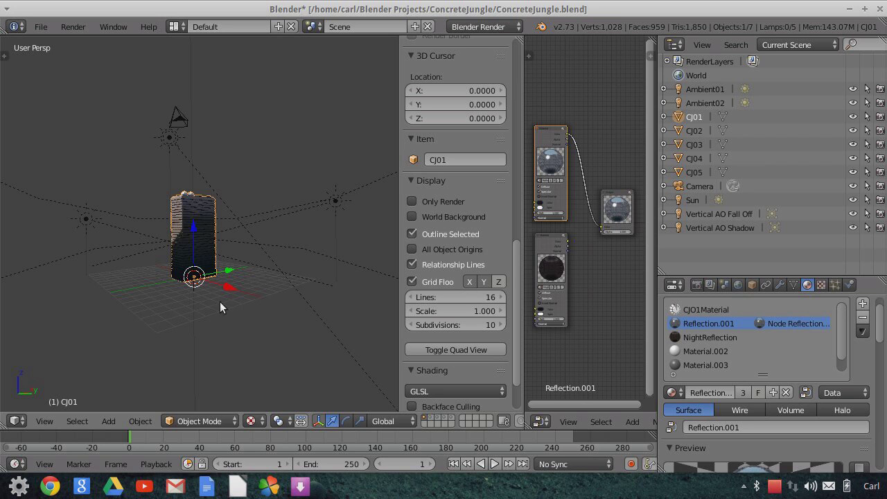
pyautogui.scroll(-1, 225, 302)
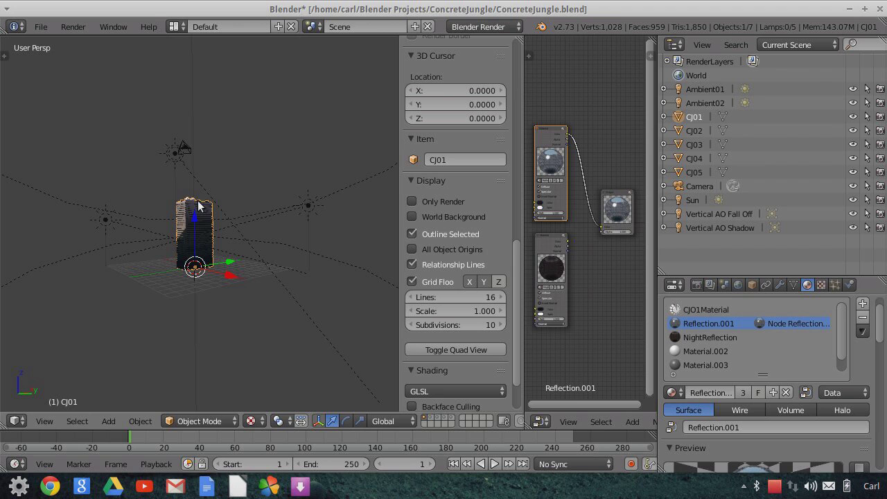
pyautogui.scroll(2, 217, 288)
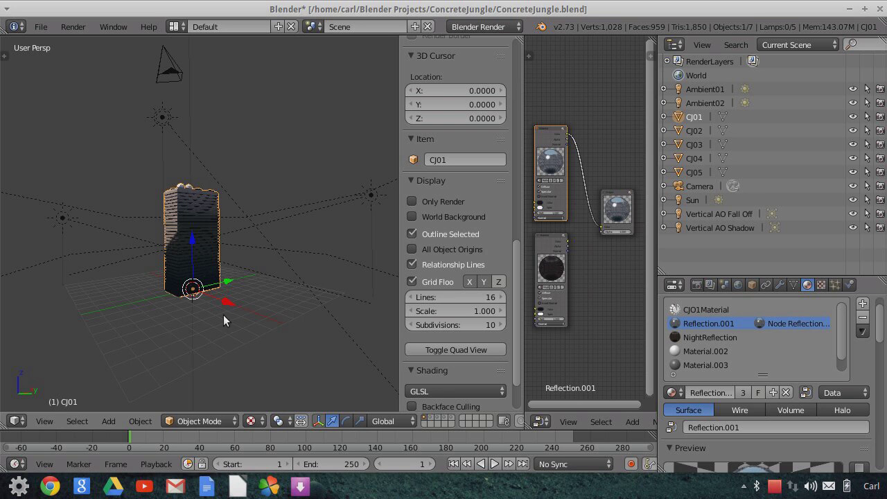
pyautogui.press('KP_4')
pyautogui.press('KP_4')
pyautogui.press('KP_4')
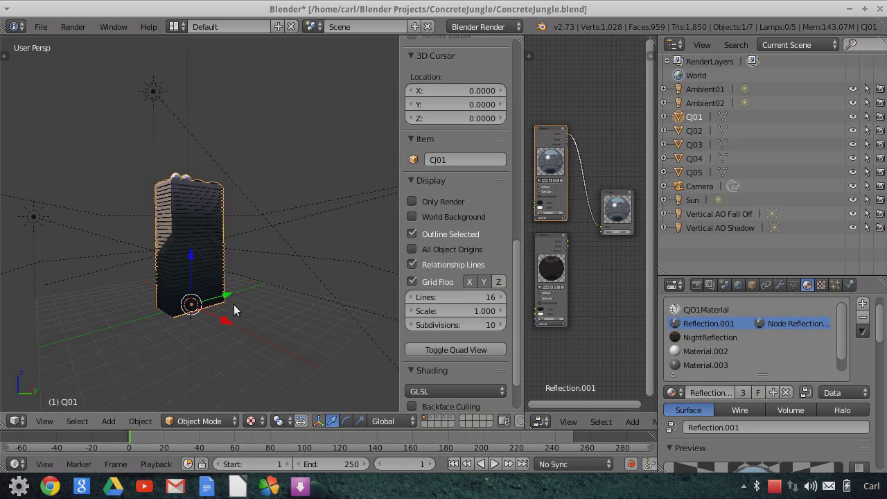
# Return to camera view with Only Render and World Background enabled, and hide the sidebar.
pyautogui.click(16, 420)
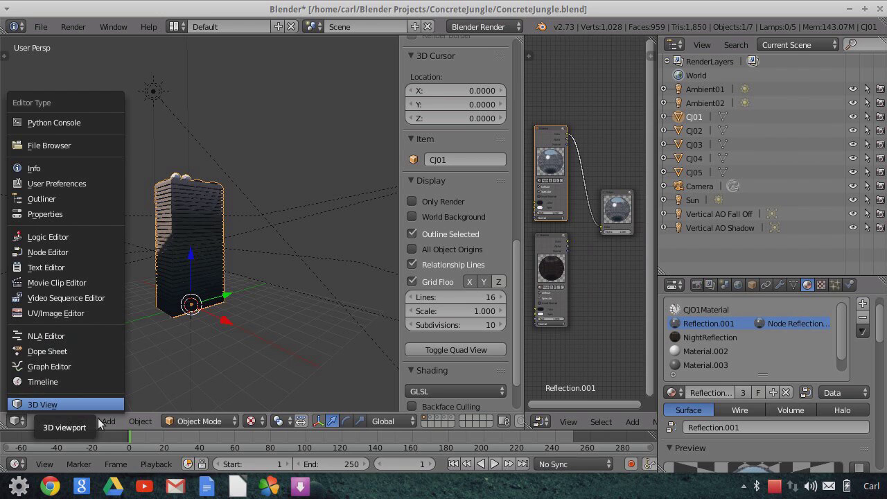
pyautogui.click(33, 404)
pyautogui.click(44, 420)
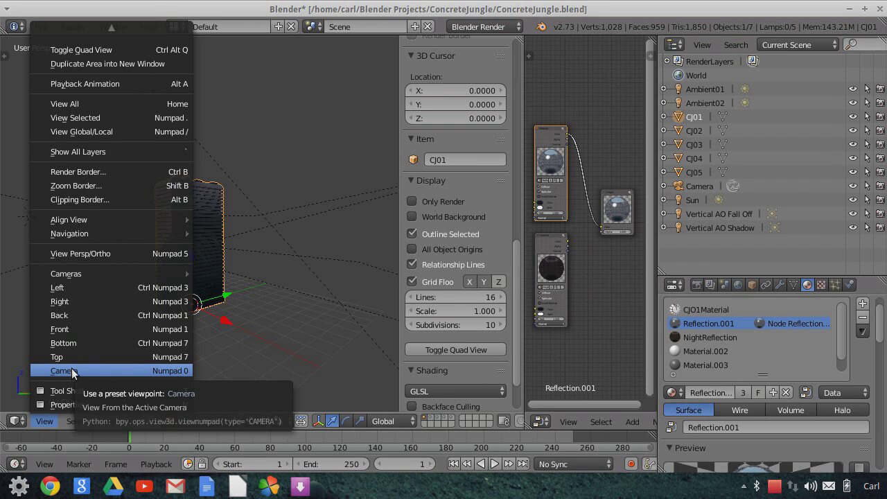
pyautogui.click(72, 370)
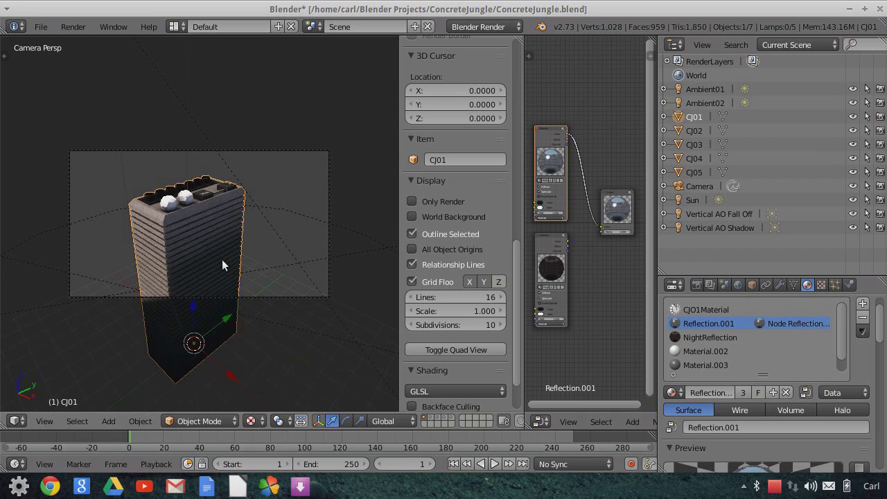
pyautogui.moveTo(413, 202); pyautogui.dragTo(413, 217)
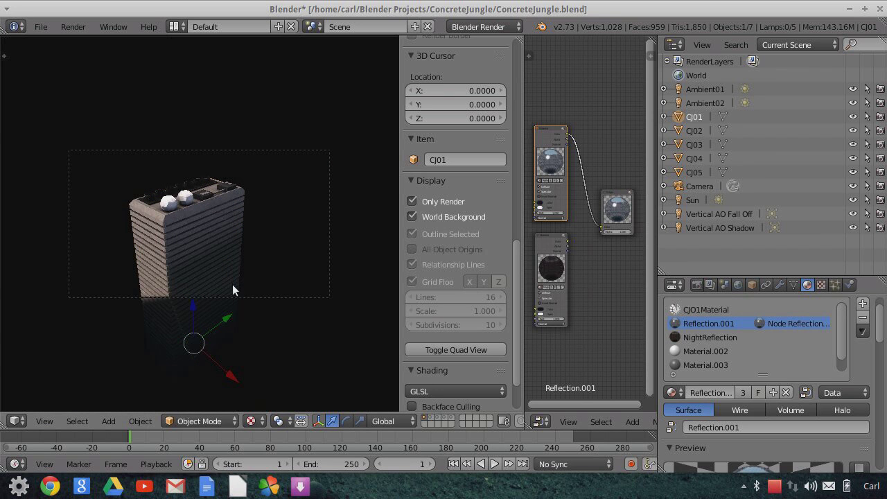
pyautogui.scroll(2, 180, 221)
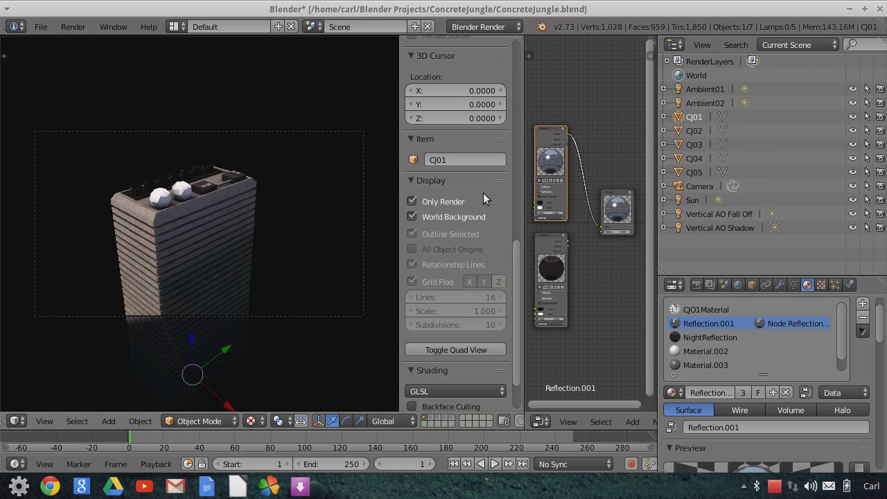
pyautogui.moveTo(401, 87); pyautogui.dragTo(531, 101)
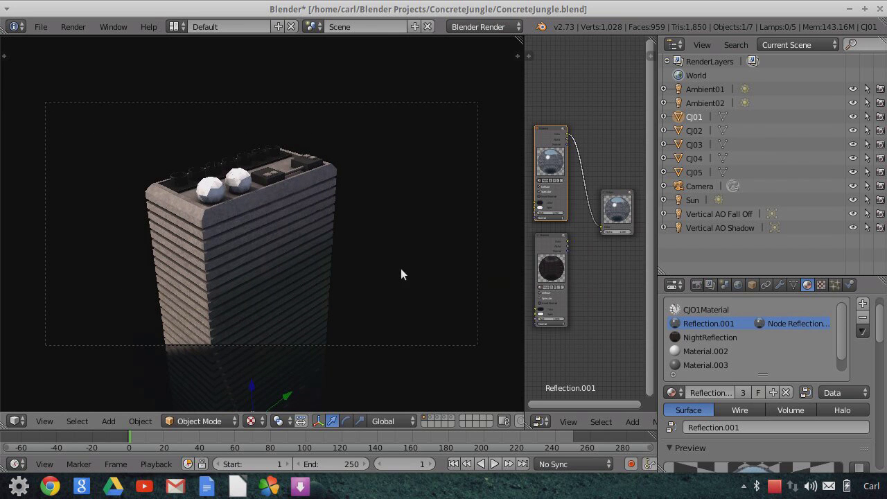
# Show and select CJ02, preview its NightReflection node, then relink the day Reflection node.
pyautogui.click(431, 420)
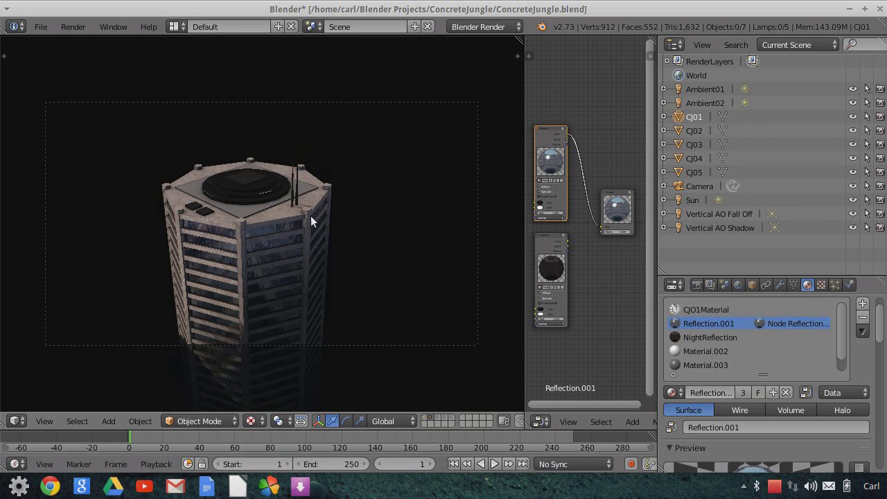
pyautogui.click(683, 130)
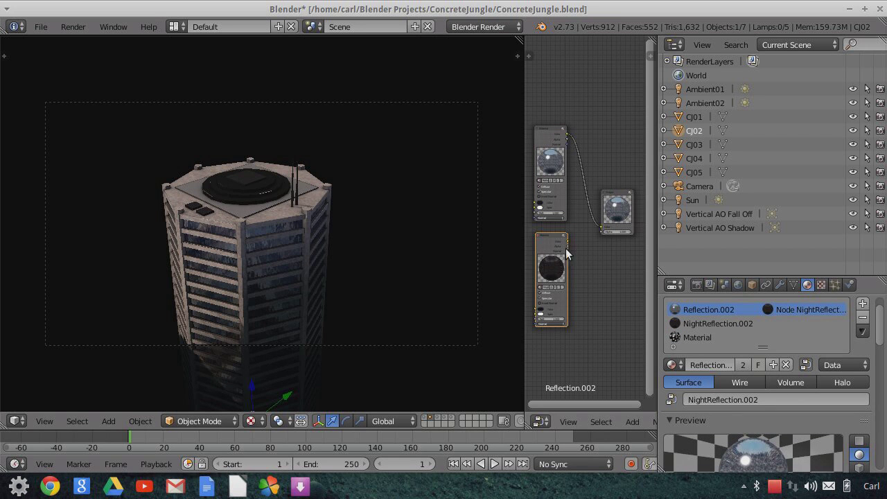
pyautogui.moveTo(567, 239); pyautogui.dragTo(600, 226)
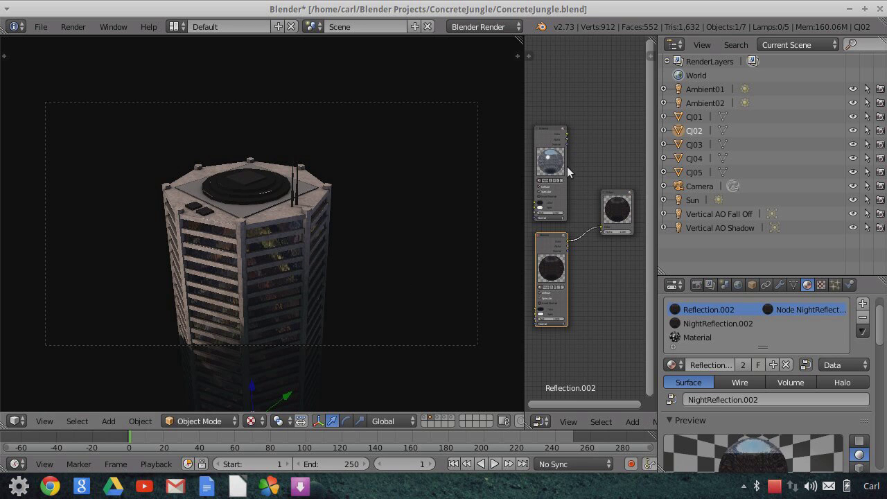
pyautogui.moveTo(566, 135); pyautogui.dragTo(603, 232)
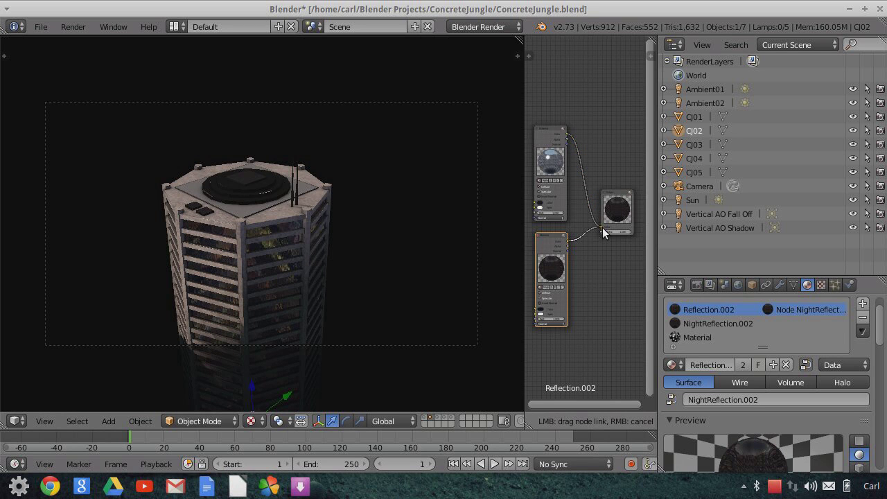
# Show the rounded then twisted tower layers, preview the night reflection close up, then restore the day reflection.
pyautogui.click(437, 420)
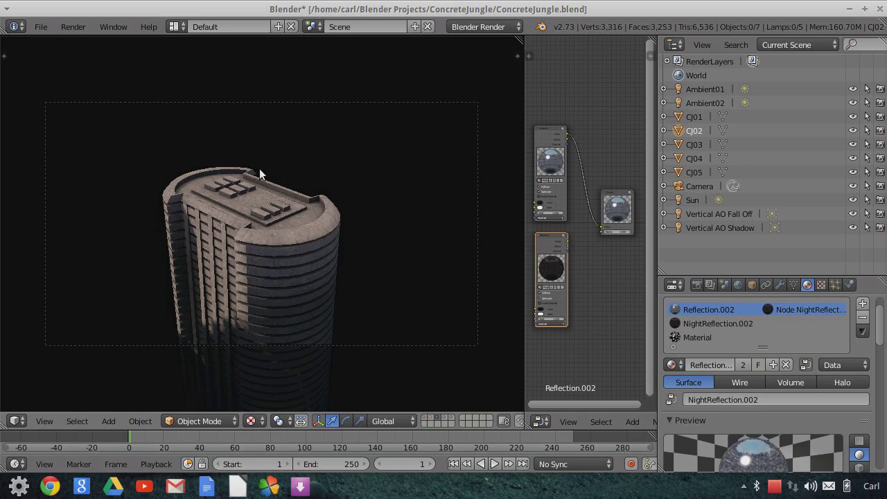
pyautogui.click(450, 404)
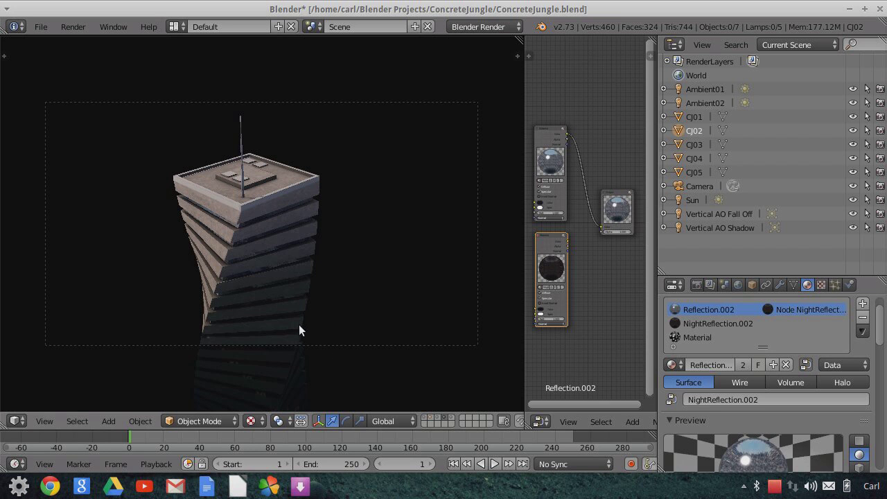
pyautogui.moveTo(299, 324); pyautogui.dragTo(291, 302, button='middle')
pyautogui.scroll(3, 291, 302)
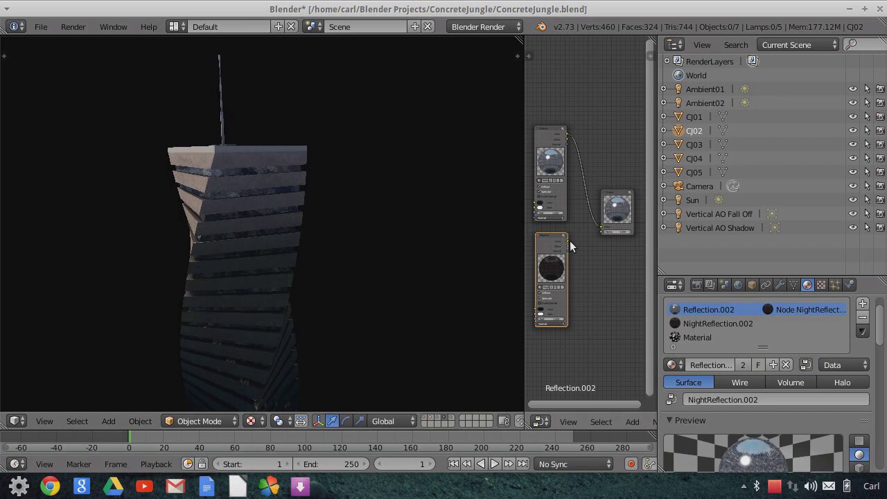
pyautogui.moveTo(567, 240); pyautogui.dragTo(601, 226)
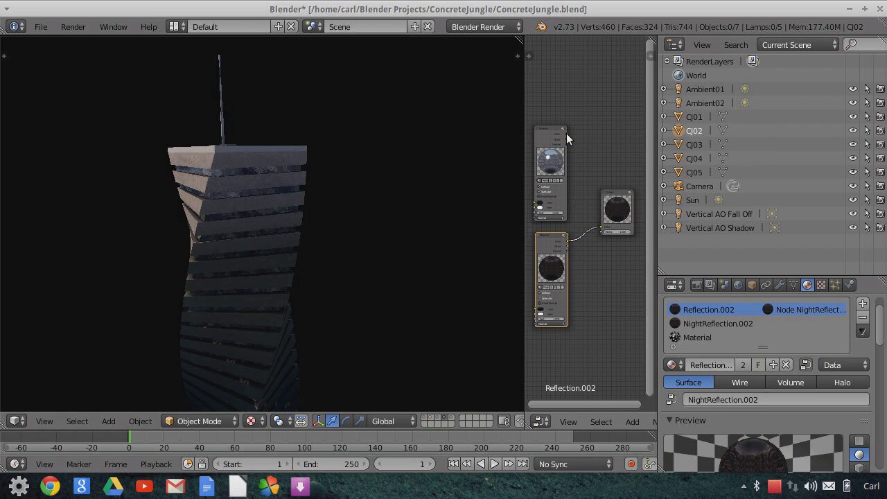
pyautogui.moveTo(566, 133); pyautogui.dragTo(607, 223)
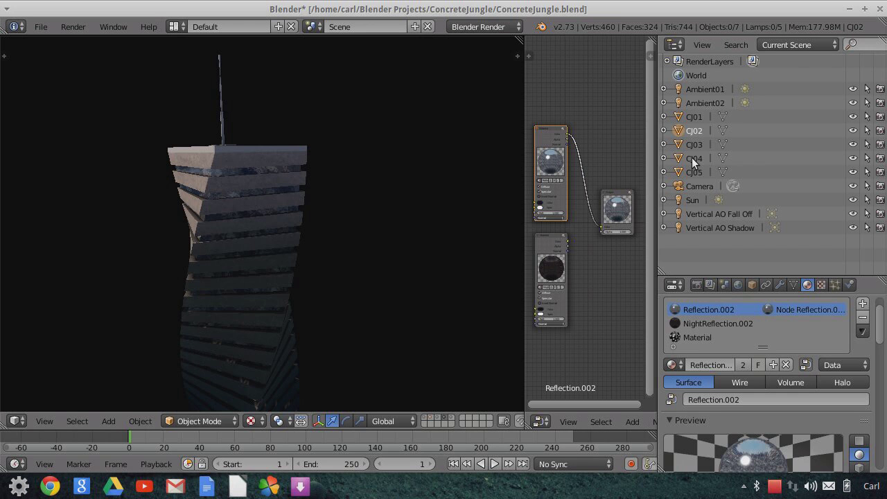
# Select CJ04, preview its night reflection, then reconnect the day reflection to the output.
pyautogui.click(692, 158)
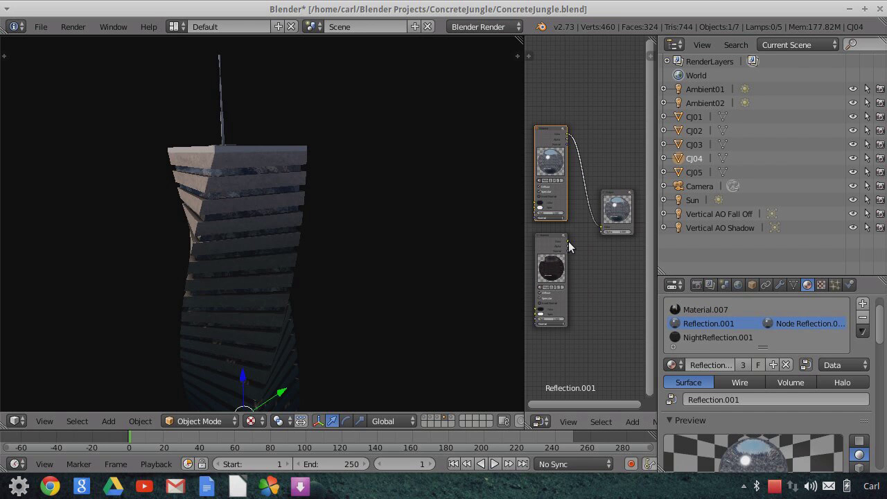
pyautogui.moveTo(567, 241); pyautogui.dragTo(599, 226)
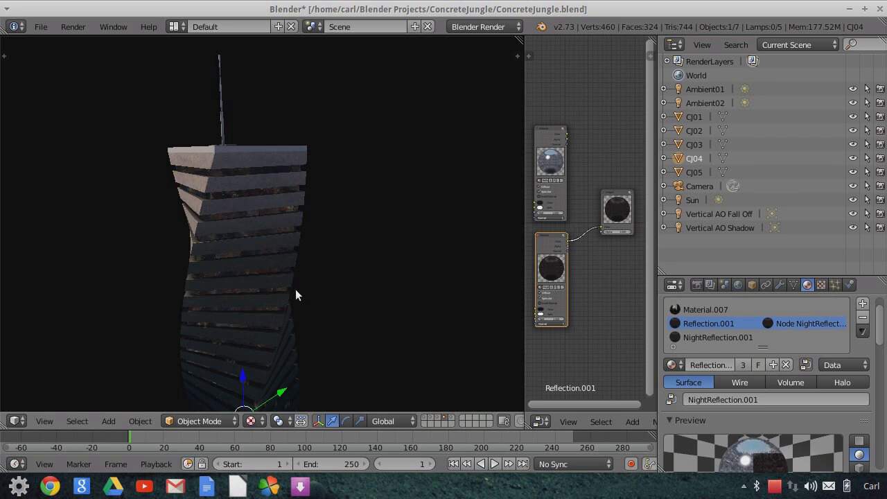
pyautogui.moveTo(295, 288)
pyautogui.mouseDown(button='middle')
pyautogui.moveTo(287, 268)
pyautogui.moveTo(307, 276)
pyautogui.mouseUp(button='middle')
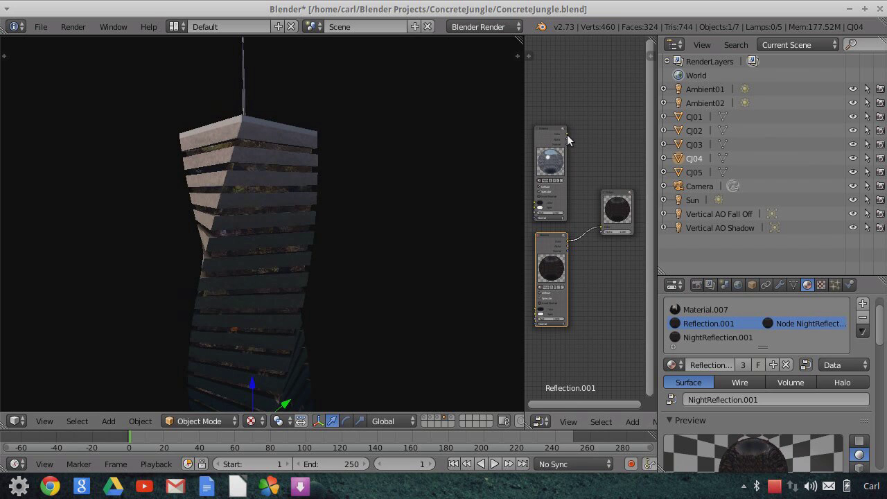
pyautogui.moveTo(568, 139); pyautogui.dragTo(600, 231)
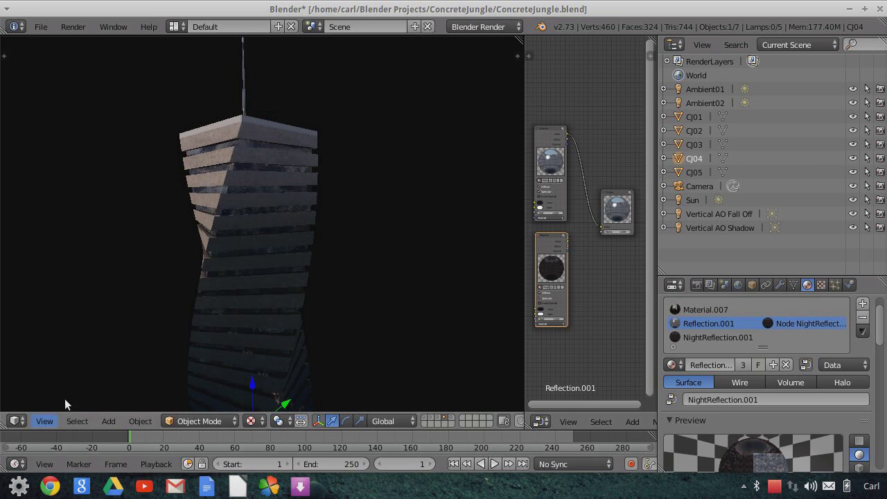
# View the round CJ05 tower on layer 5 through the camera, then select CJ01 for its material nodes.
pyautogui.click(68, 370)
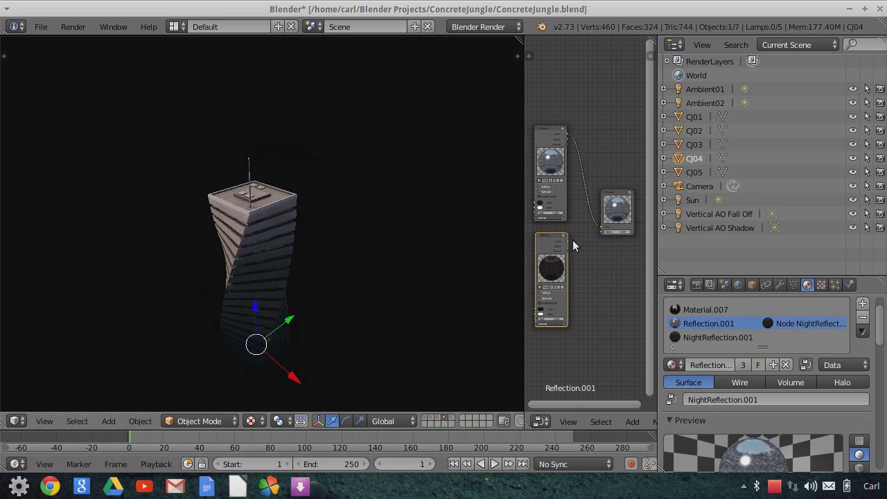
pyautogui.click(696, 173)
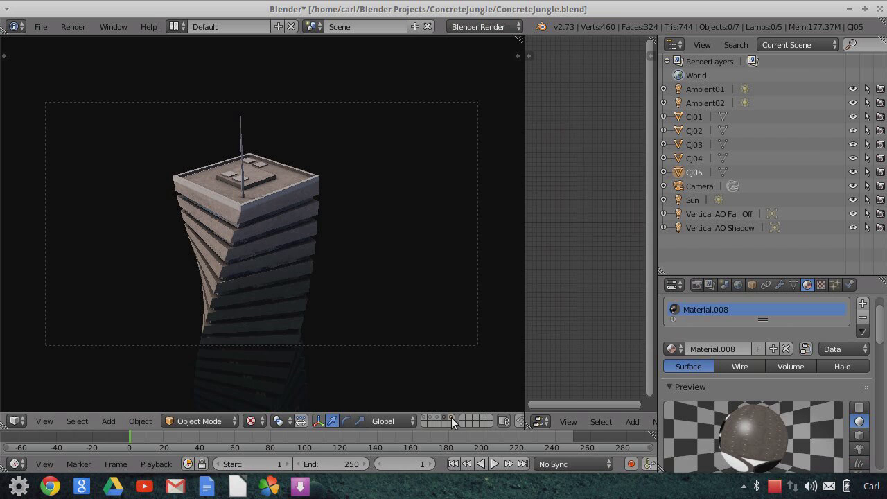
pyautogui.press('5')
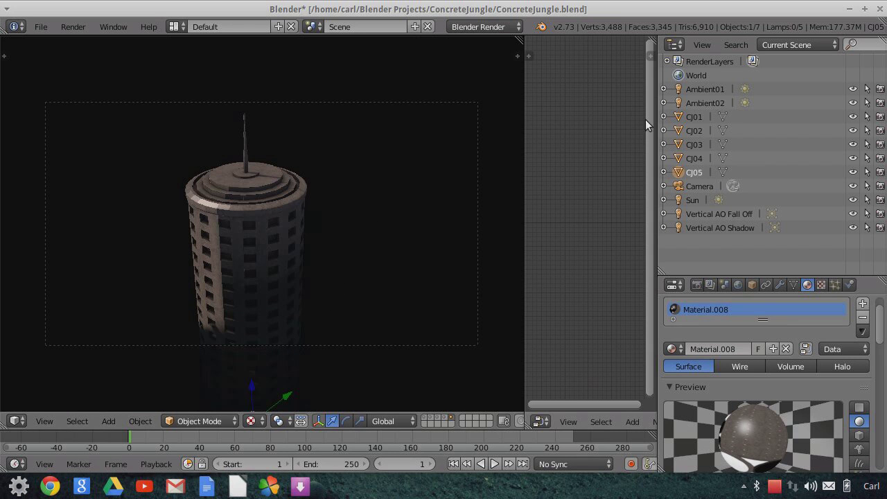
pyautogui.click(688, 116)
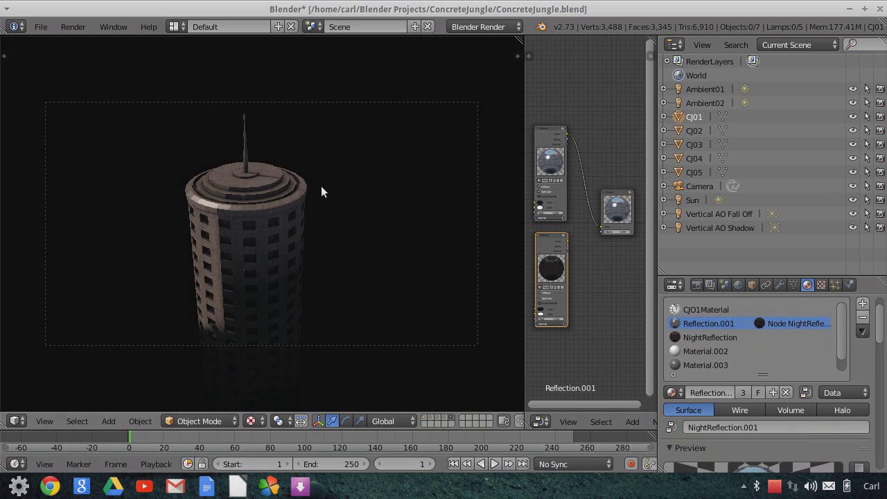
# Open GLHighRisePackV3.blend from the recent files list.
pyautogui.click(41, 26)
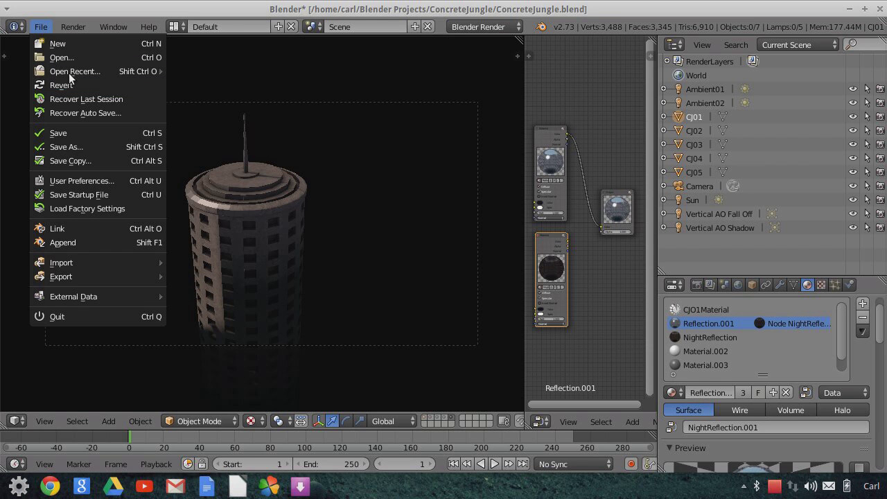
pyautogui.moveTo(69, 72)
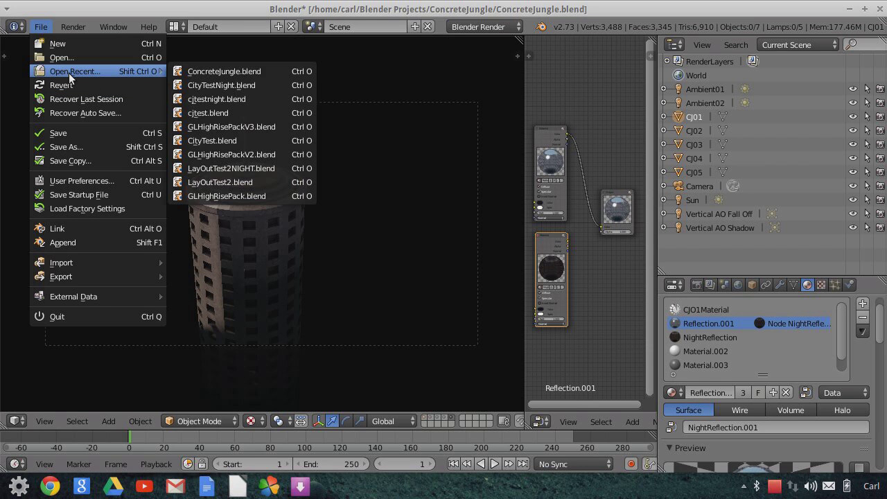
pyautogui.click(240, 126)
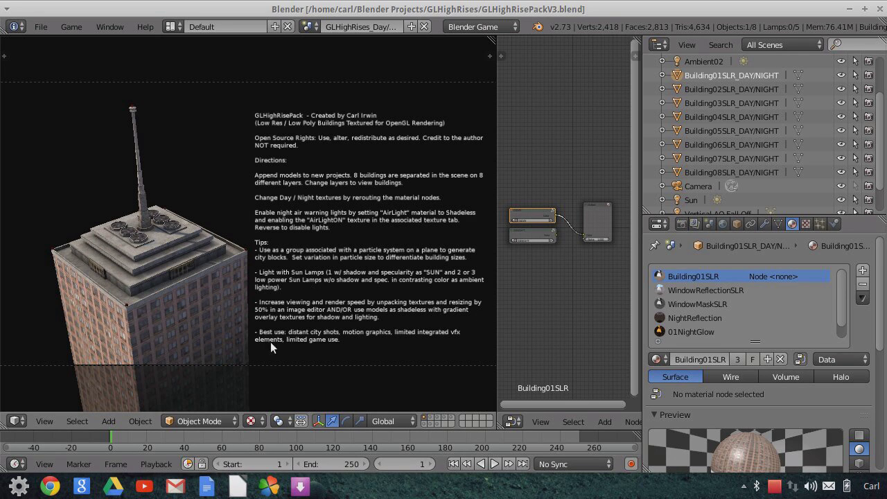
# Switch to layer 2's Building01SLR tower and zoom around it from a side-on angle.
pyautogui.moveTo(205, 330); pyautogui.dragTo(223, 365, button='middle')
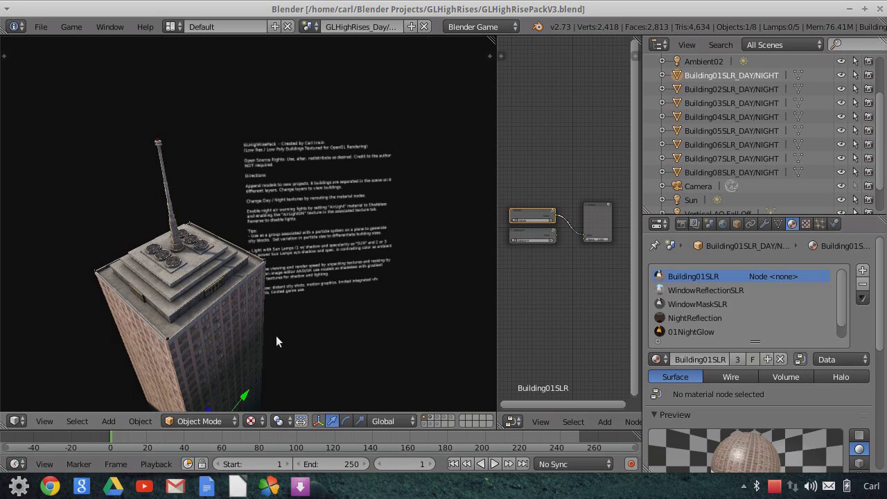
pyautogui.press('2')
pyautogui.moveTo(289, 340); pyautogui.dragTo(321, 284, button='middle')
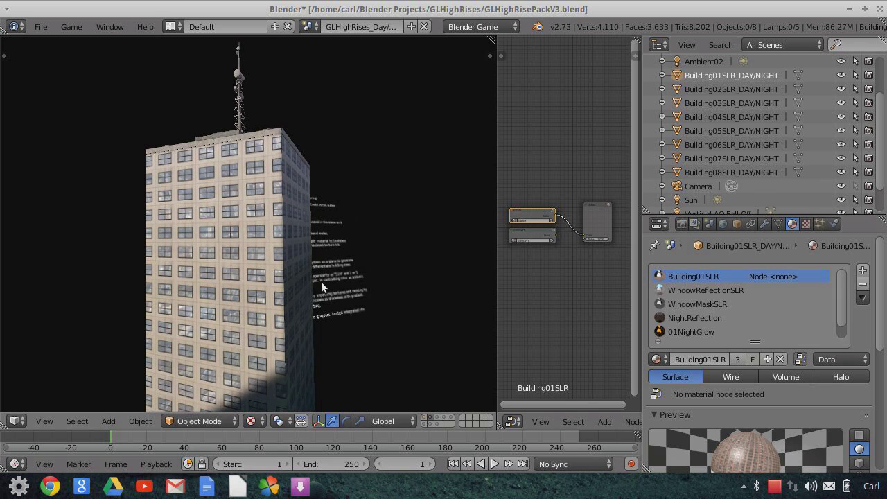
pyautogui.scroll(6, 321, 281)
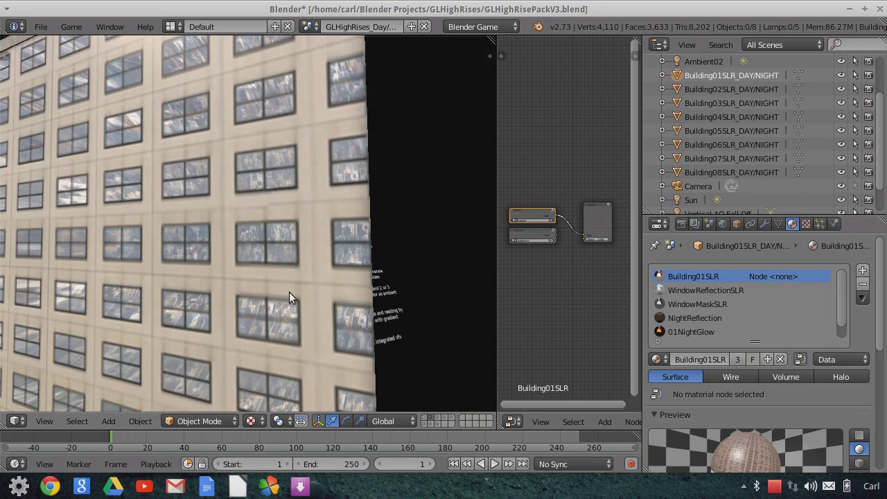
pyautogui.scroll(-5, 285, 281)
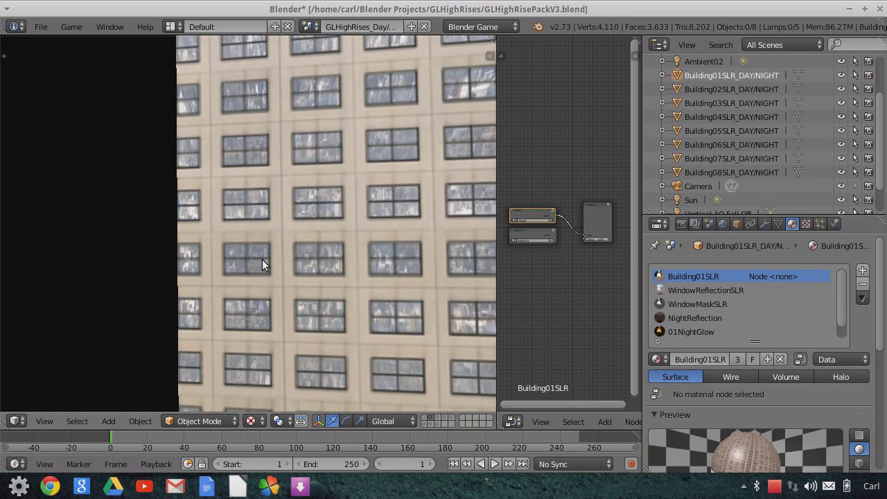
pyautogui.scroll(-3, 341, 232)
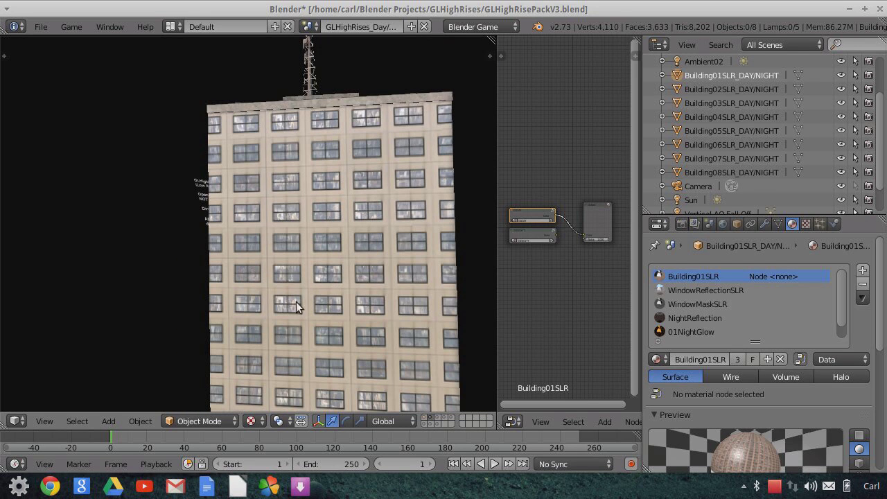
# Orbit around the tower to show its right side, the notes text and its front face.
pyautogui.scroll(-3, 298, 299)
pyautogui.moveTo(301, 315); pyautogui.dragTo(255, 341, button='middle')
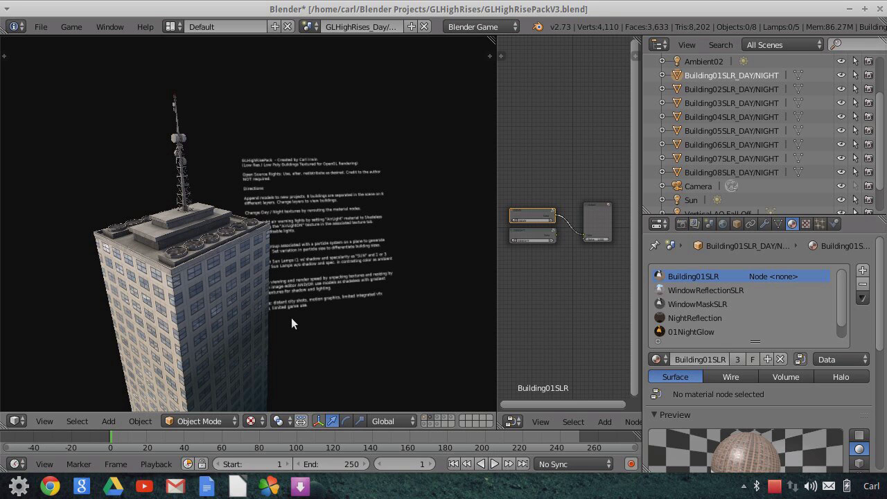
pyautogui.moveTo(292, 322); pyautogui.dragTo(280, 325, button='middle')
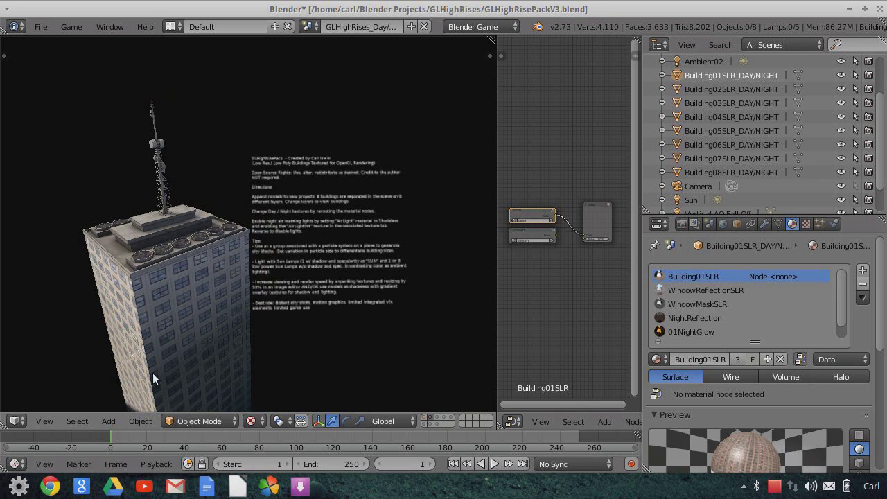
pyautogui.moveTo(152, 373); pyautogui.dragTo(166, 345, button='middle')
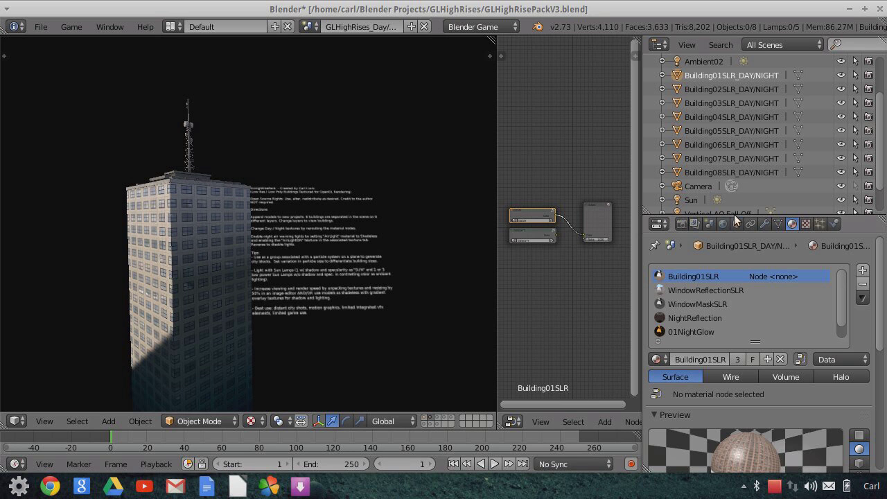
# Show the Sun lamp's Variance shadow settings (size 2880) and look down on the tower's roof.
pyautogui.click(700, 198)
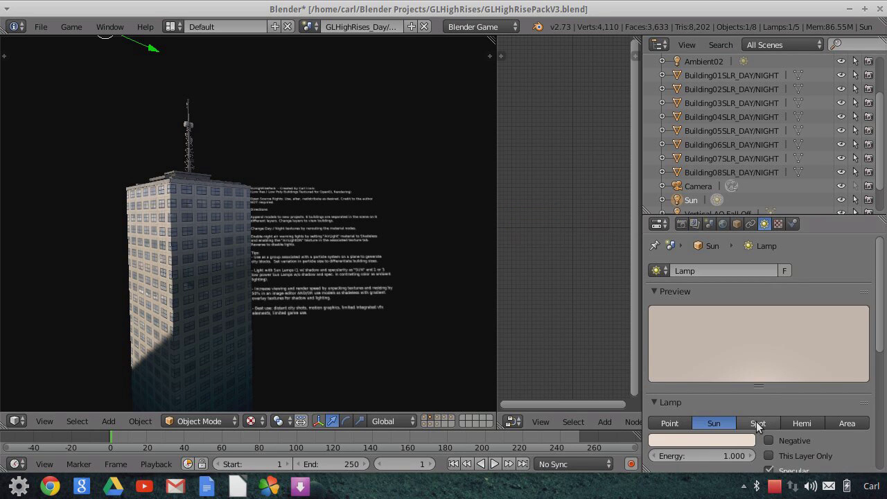
pyautogui.scroll(-5, 760, 417)
pyautogui.scroll(-3, 760, 415)
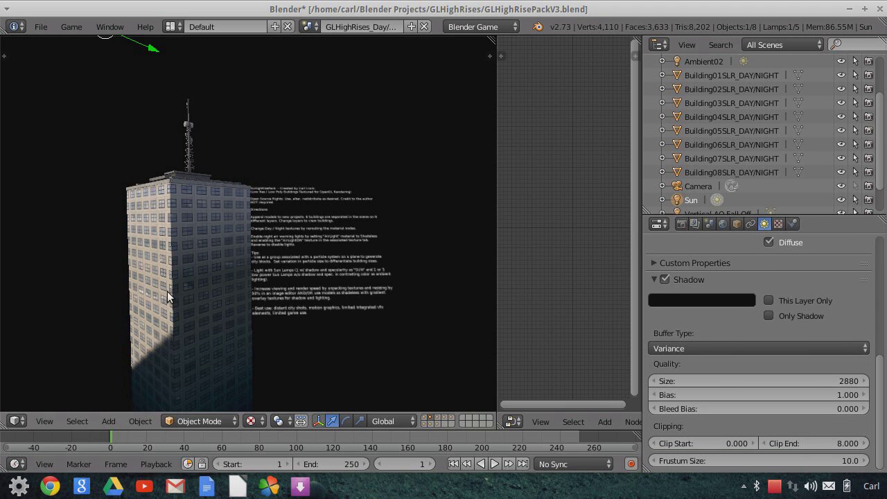
pyautogui.scroll(2, 173, 294)
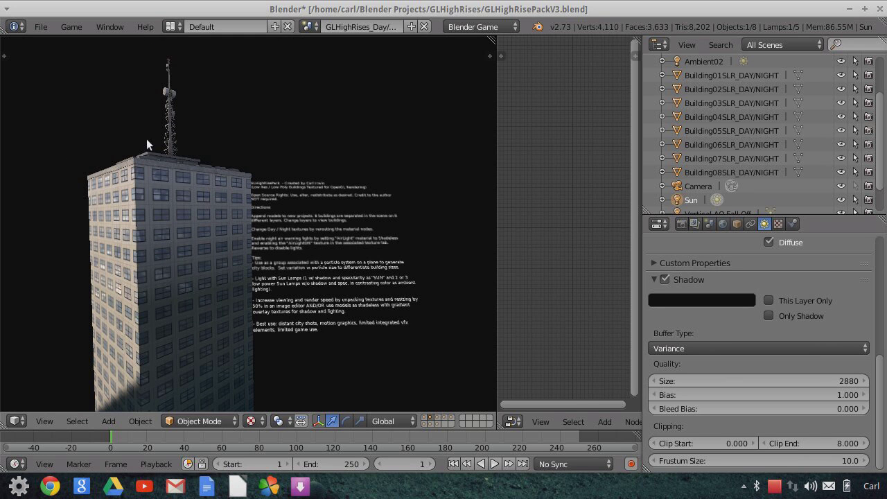
pyautogui.moveTo(184, 136); pyautogui.dragTo(208, 195, button='middle')
pyautogui.click(46, 420)
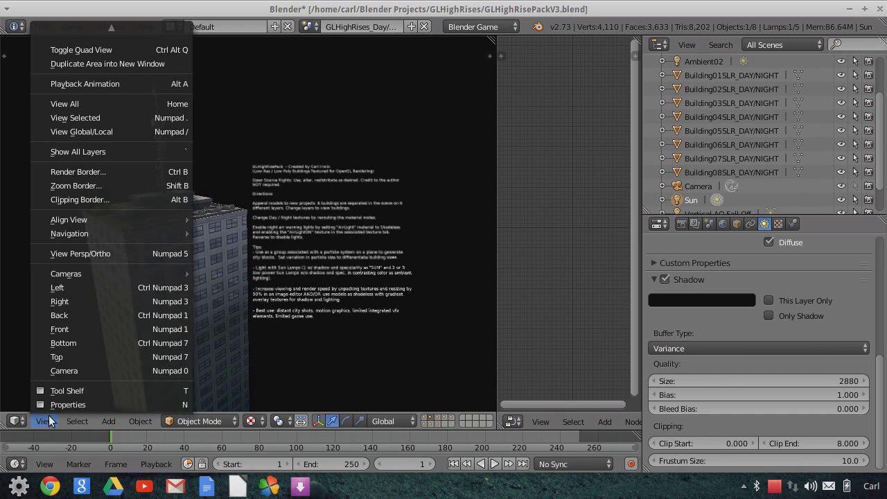
# Switch to the scene camera view and display Building01SLR_DAY/NIGHT's material nodes.
pyautogui.click(70, 369)
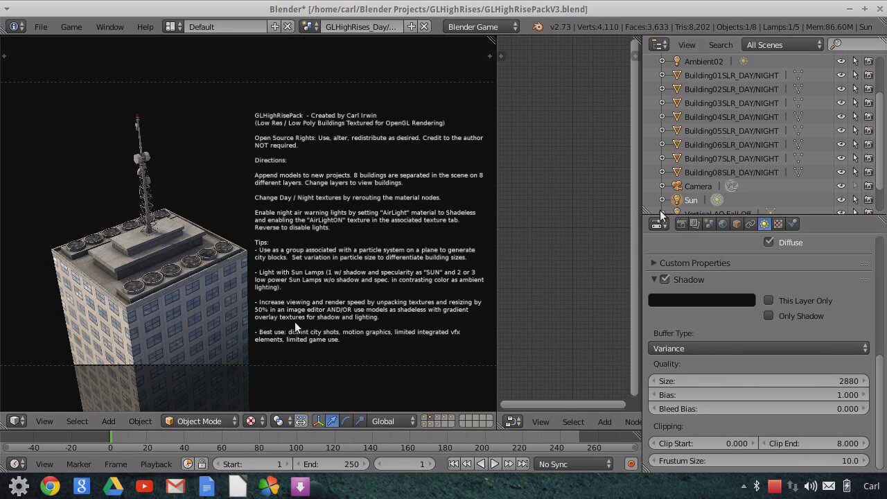
pyautogui.scroll(3, 735, 197)
pyautogui.click(688, 132)
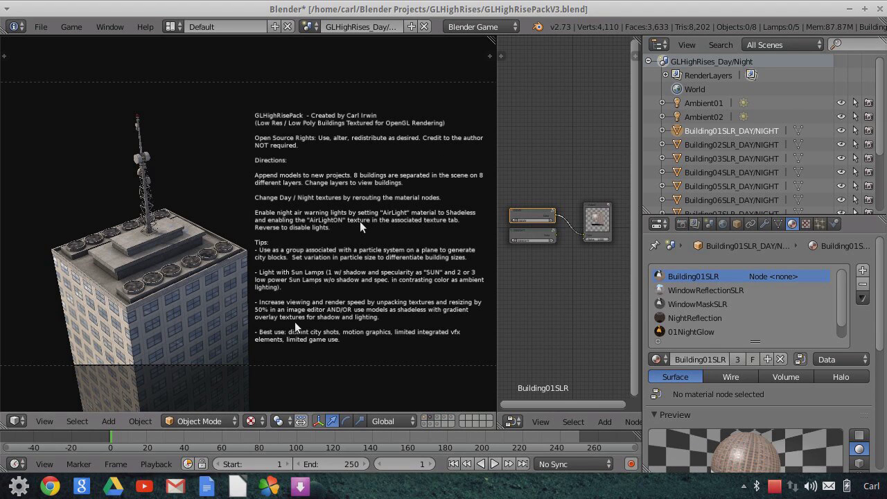